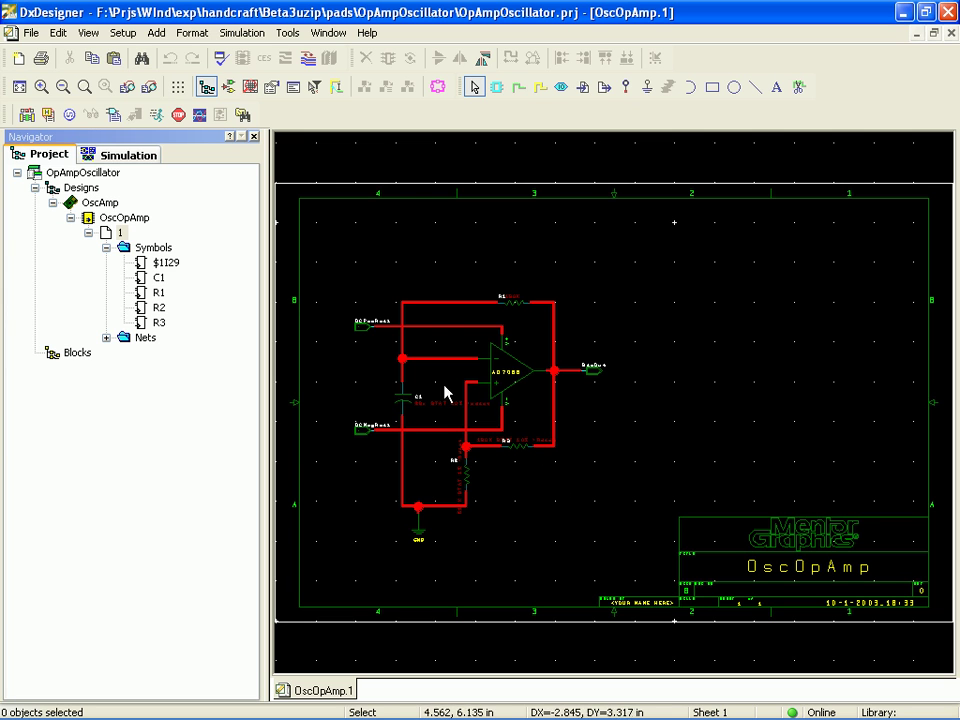
- Show the Parametric Sweep settings listing the .vary sweep of capacitor c1 from 2.0e-008
left_click(166, 116)
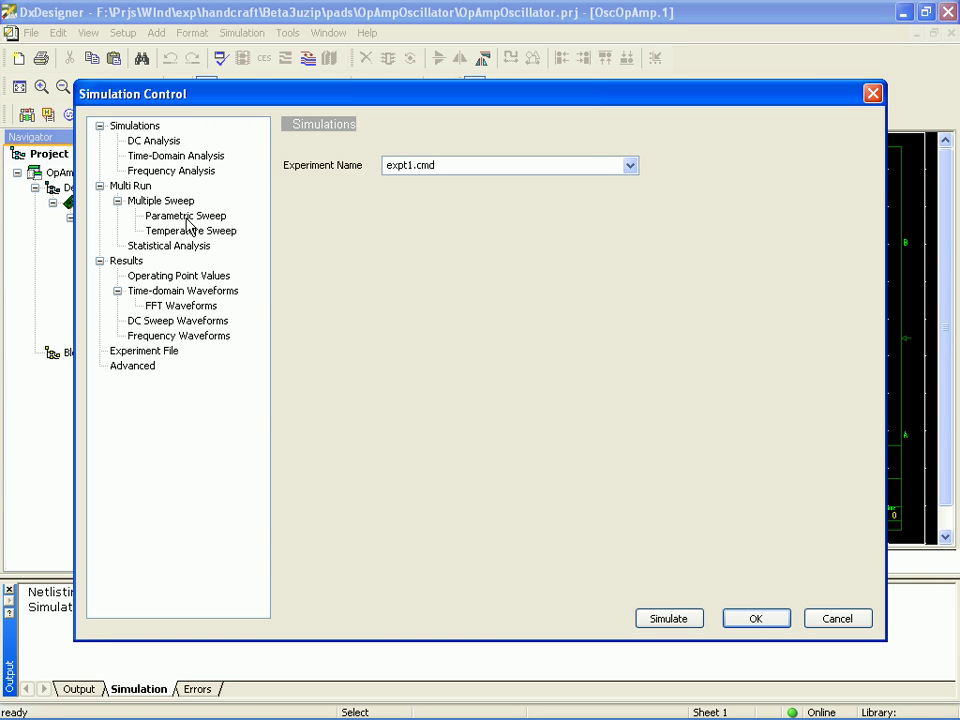
left_click(188, 218)
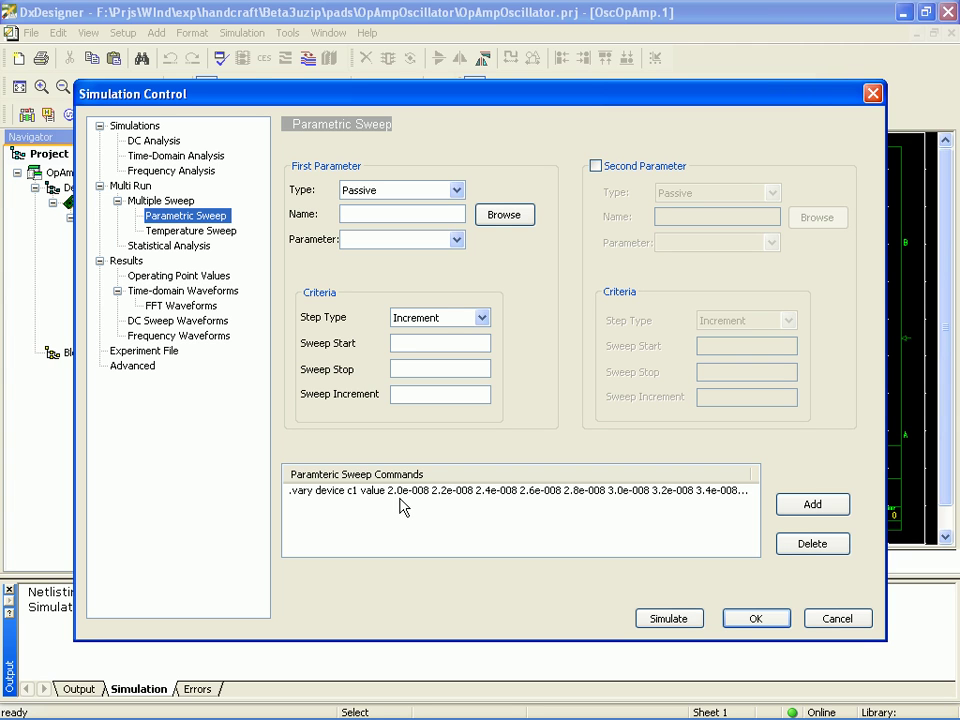
- Cancel Simulation Control and, in EZwave's TRAN results, expand V(sigout) into V(sigout)_1 through V(sigout)_12
left_click(838, 620)
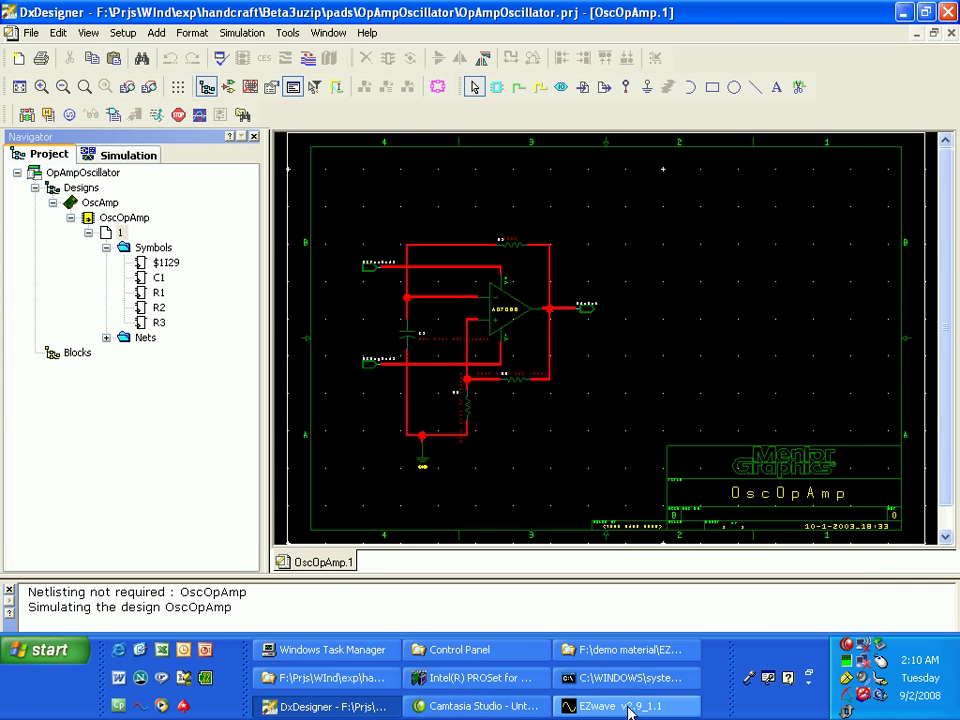
left_click(628, 707)
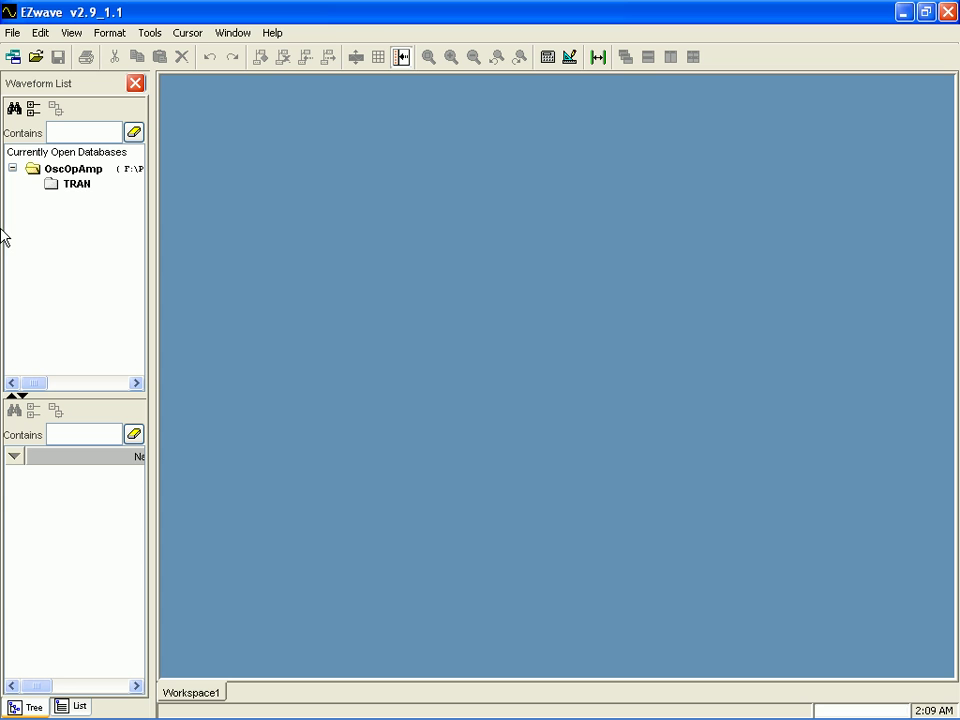
left_click(62, 184)
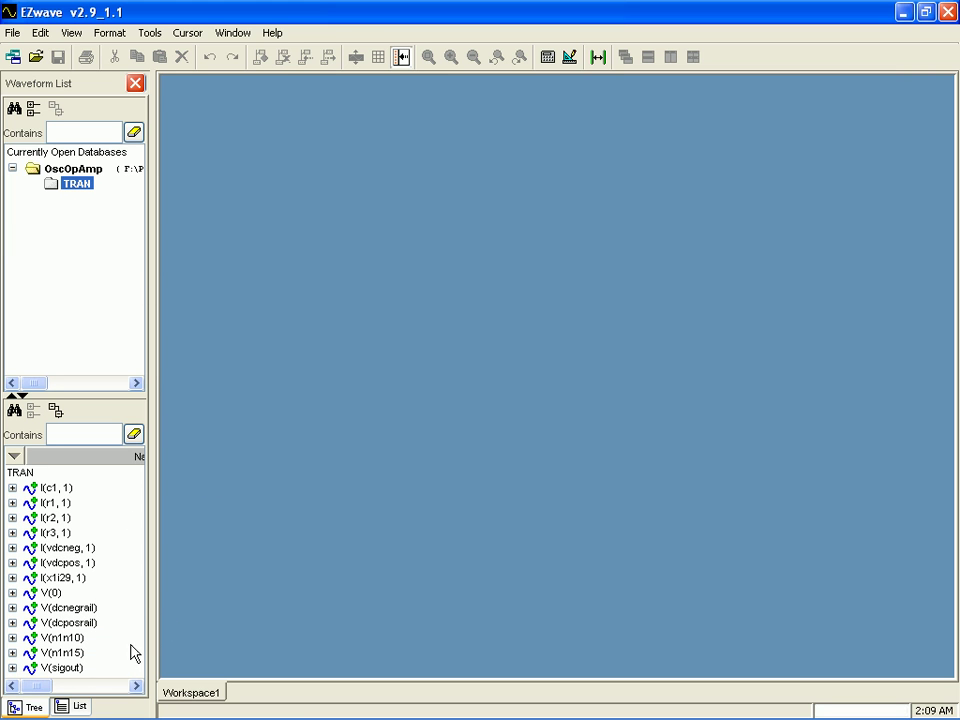
left_click(12, 668)
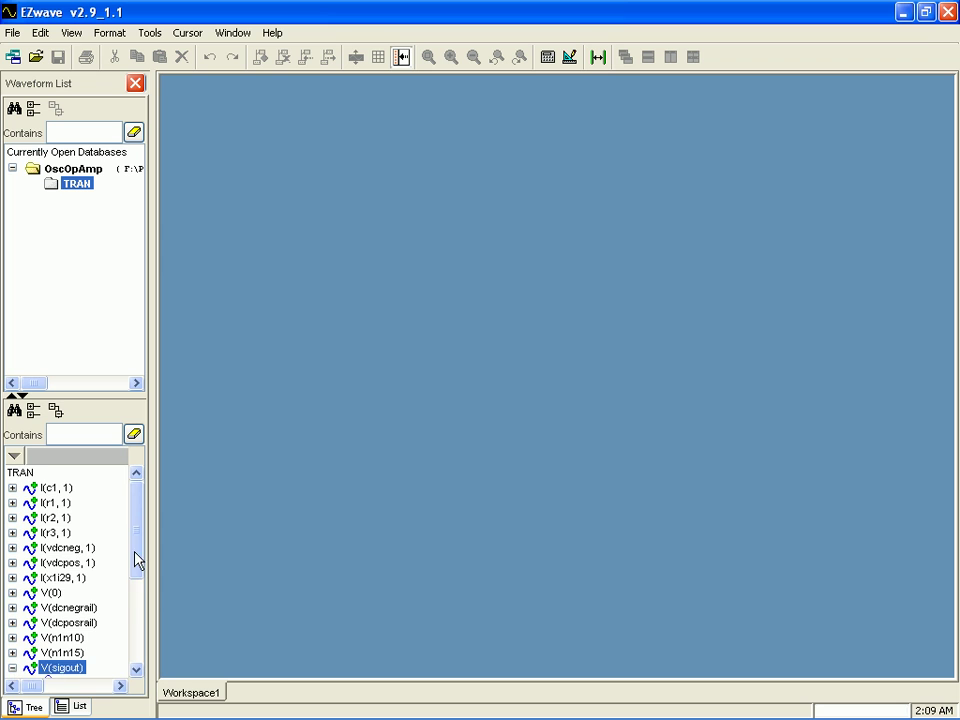
left_click_drag(133, 561, 133, 640)
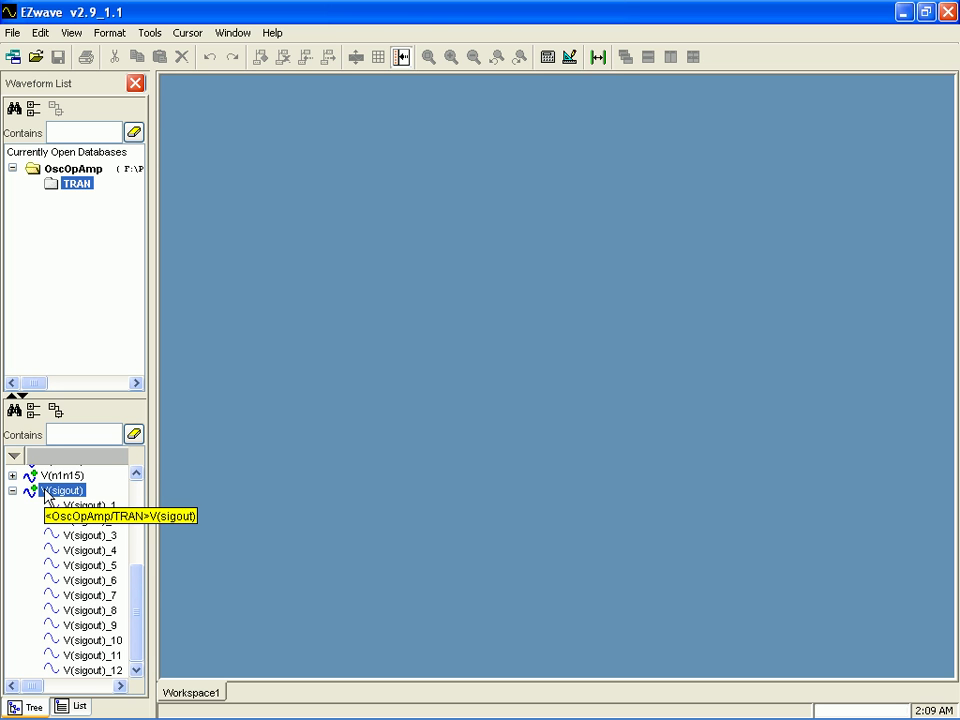
- Plot V(sigout) in a new Wave:4 window and zoom to roughly 0.40–0.49 s
left_click_drag(50, 492, 241, 490)
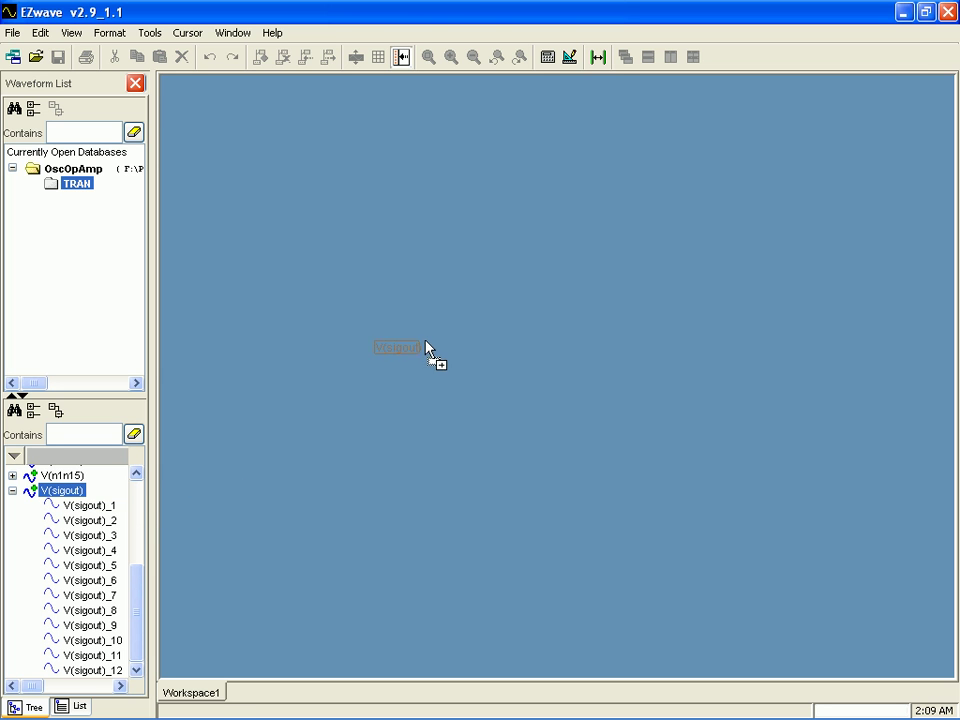
left_click_drag(425, 347, 430, 335)
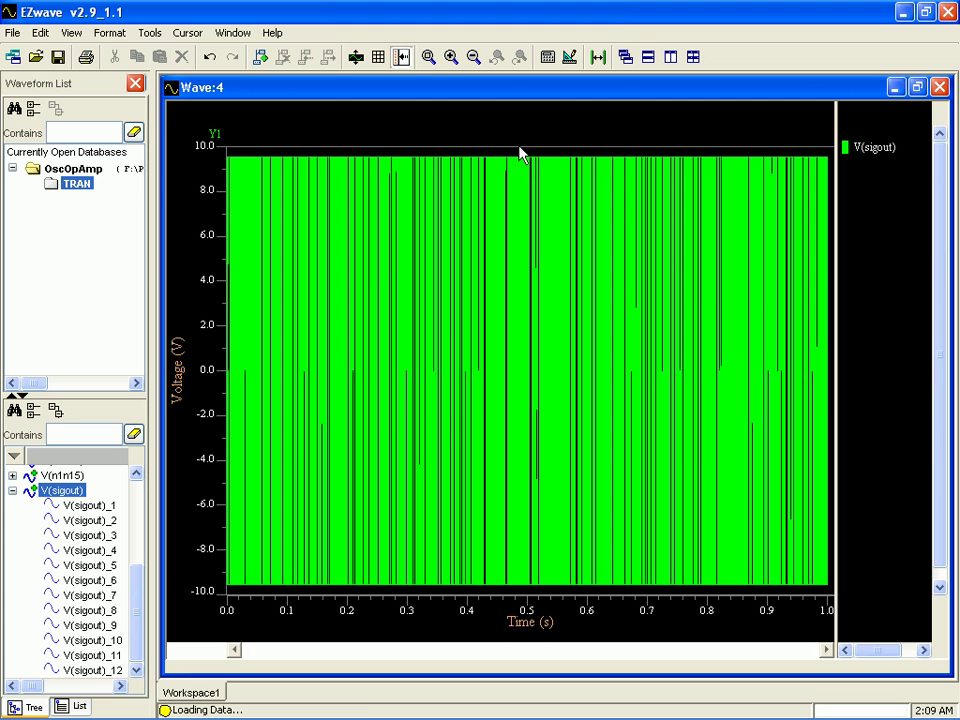
left_click_drag(520, 153, 468, 154)
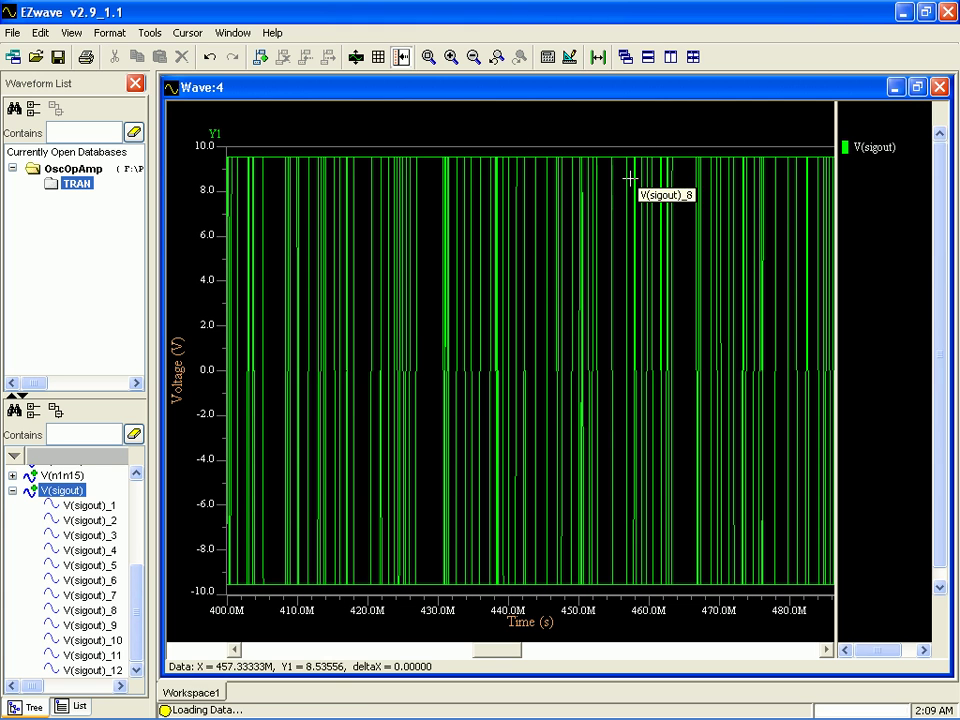
- Apply a Time Domain Frequency measurement to V(sigout) over the entire waveform, plotted as a new waveform
left_click(568, 60)
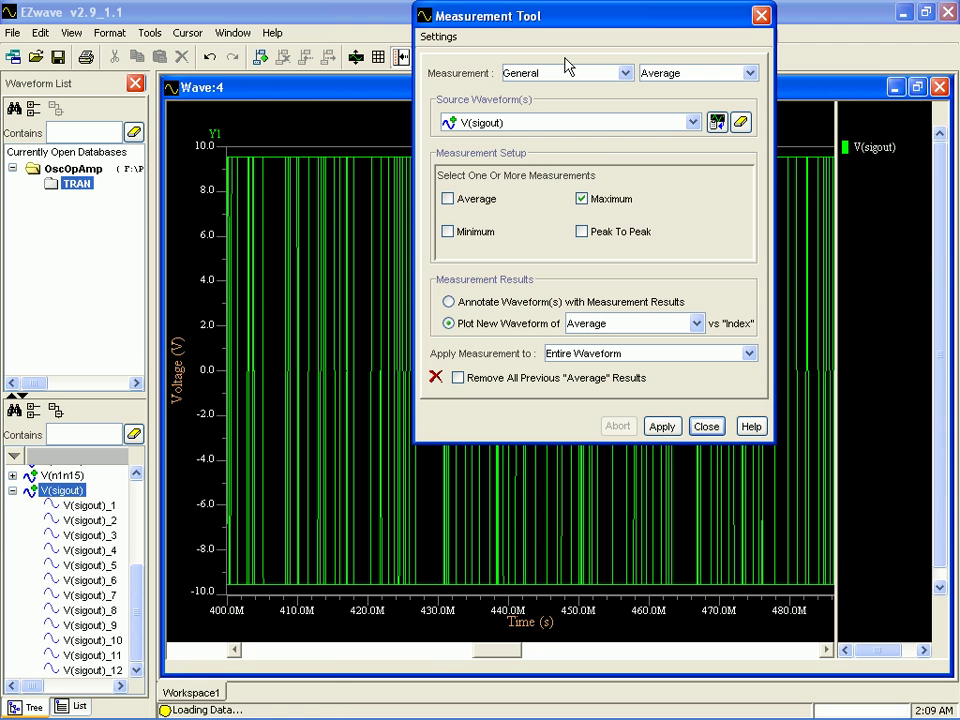
left_click(624, 74)
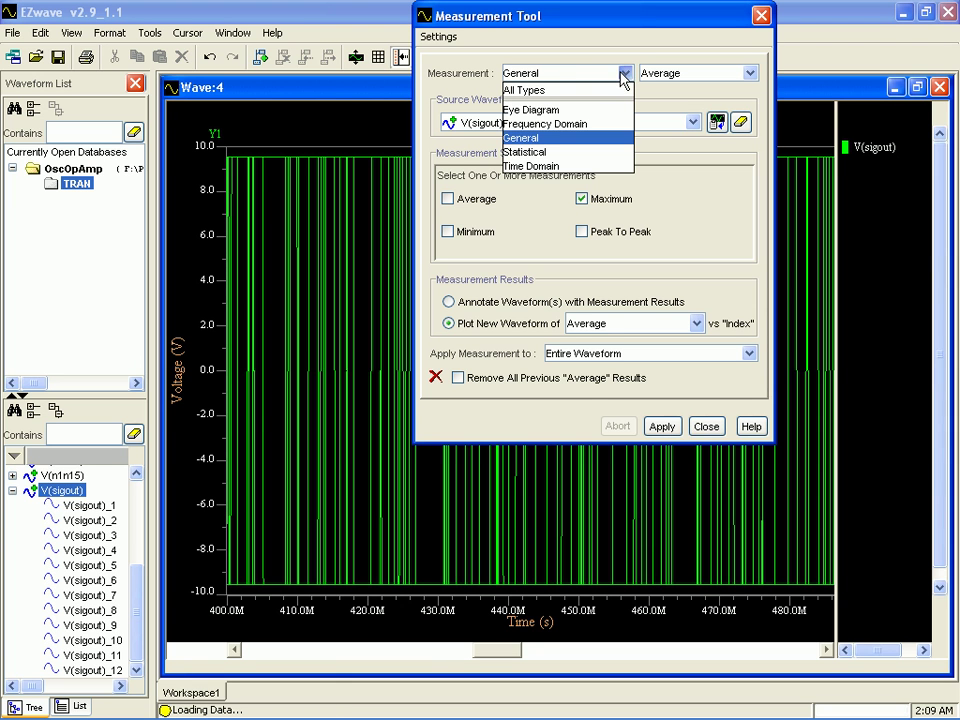
left_click(544, 166)
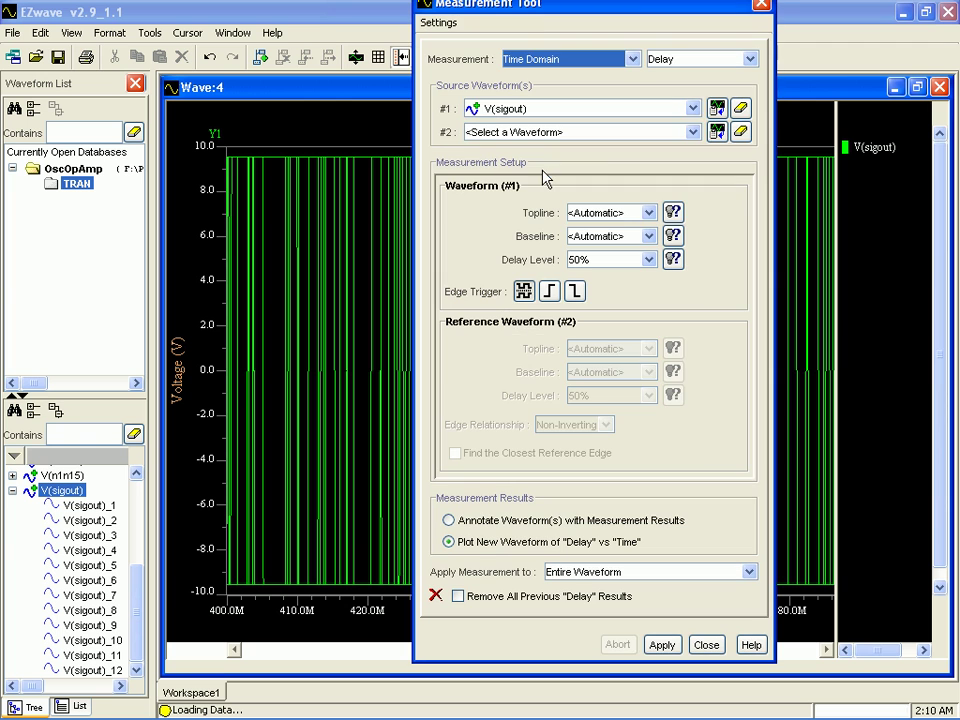
left_click(750, 60)
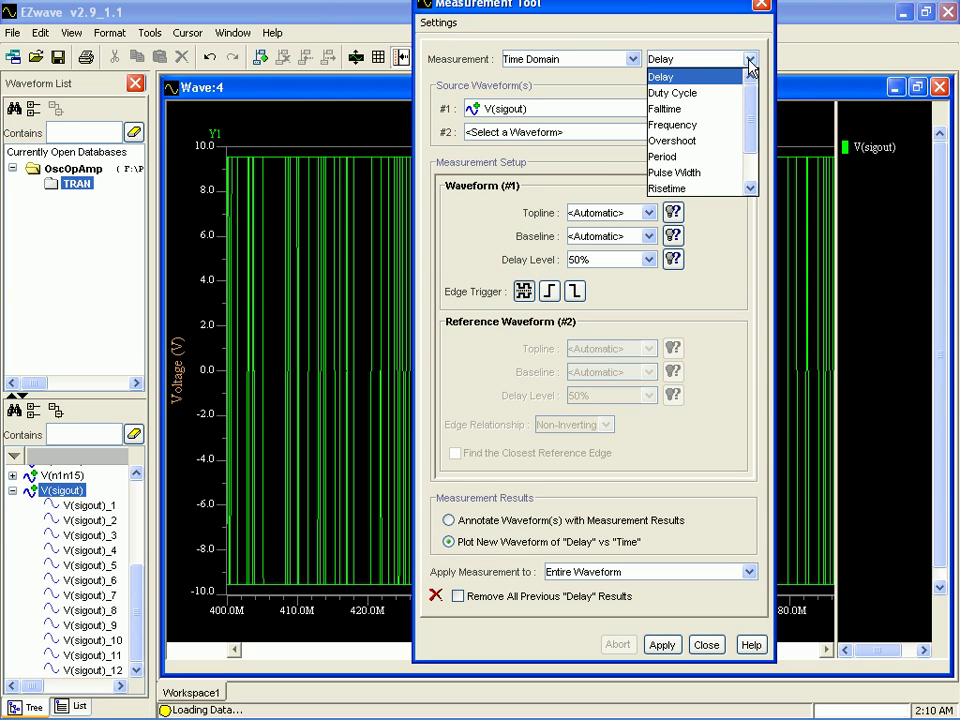
left_click(714, 124)
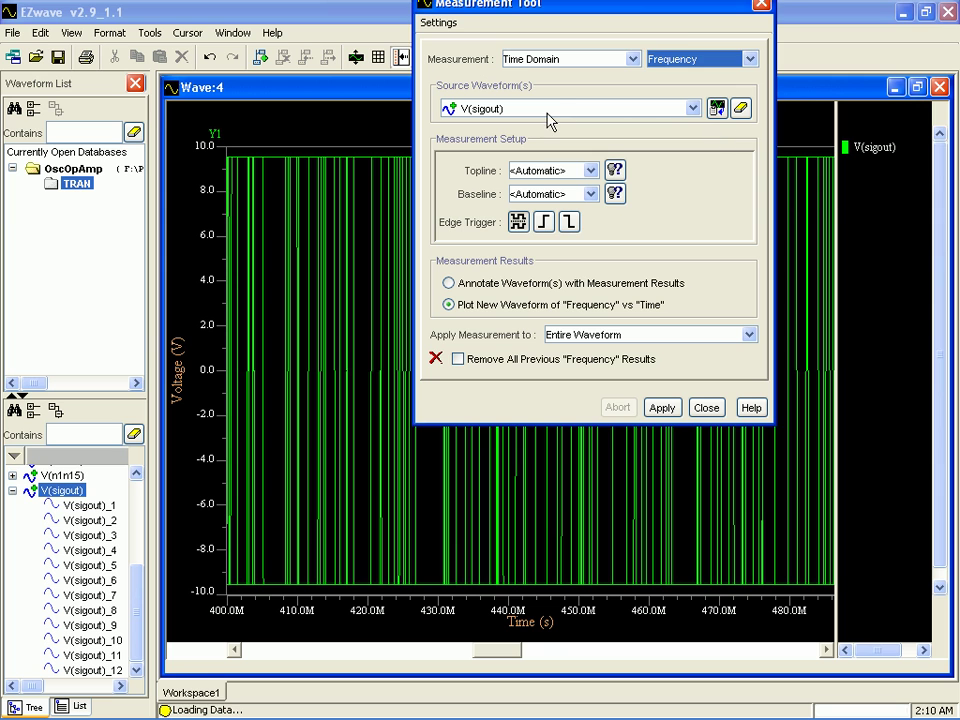
left_click_drag(868, 147, 537, 113)
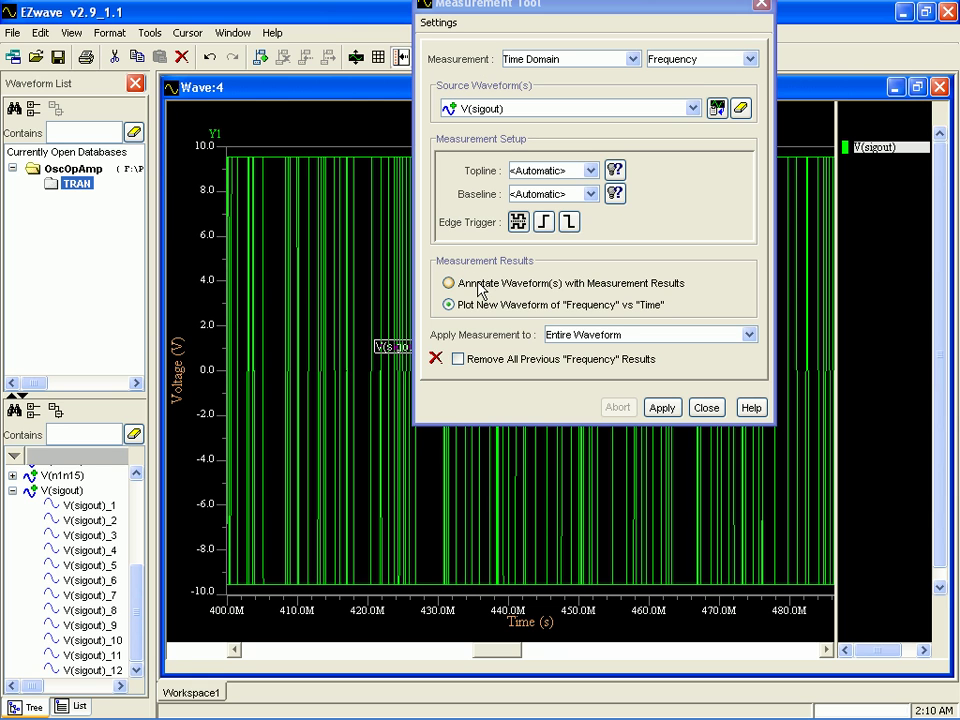
left_click(457, 310)
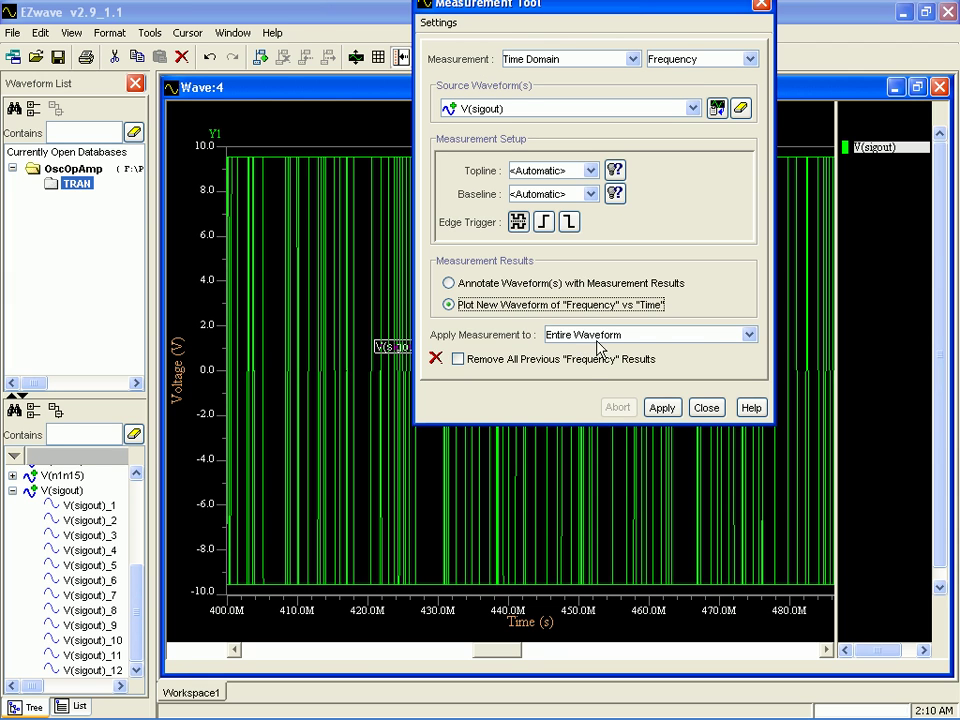
left_click(749, 335)
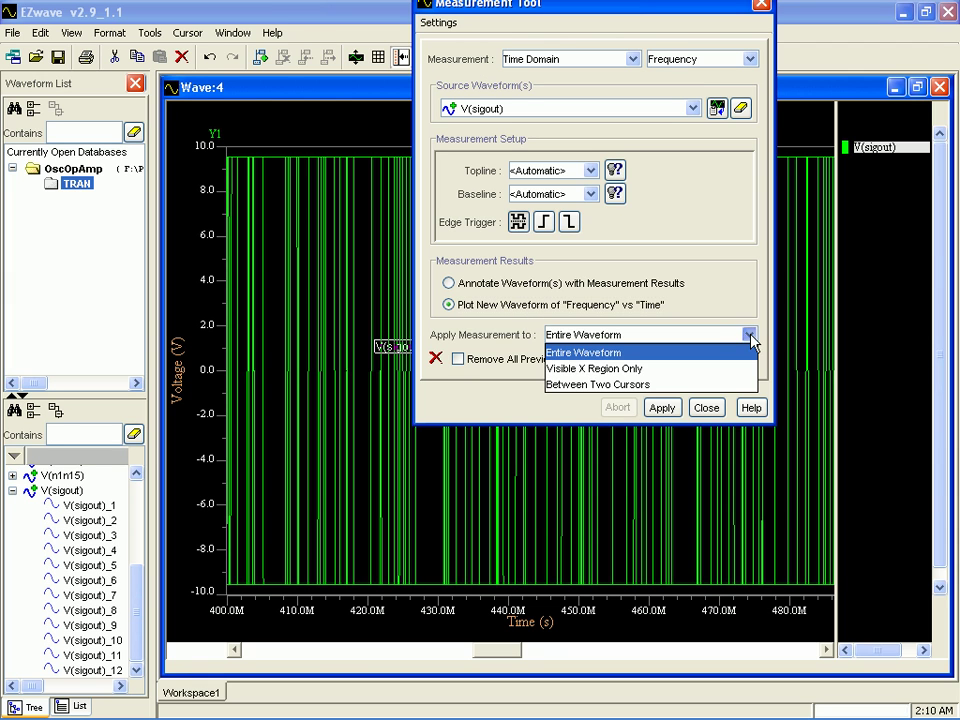
left_click(609, 355)
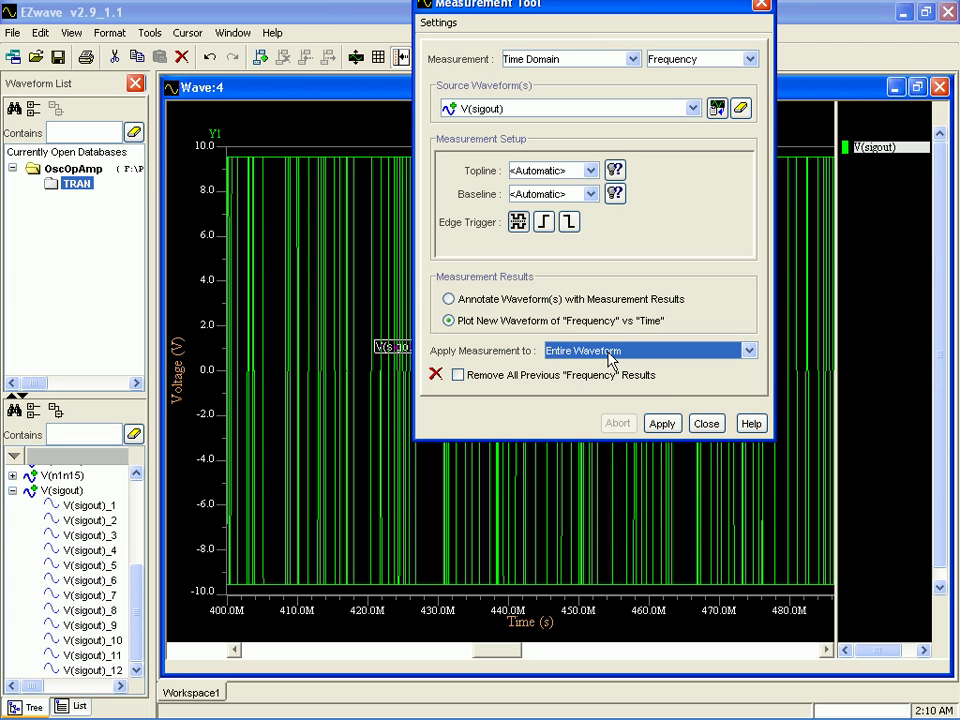
left_click(670, 426)
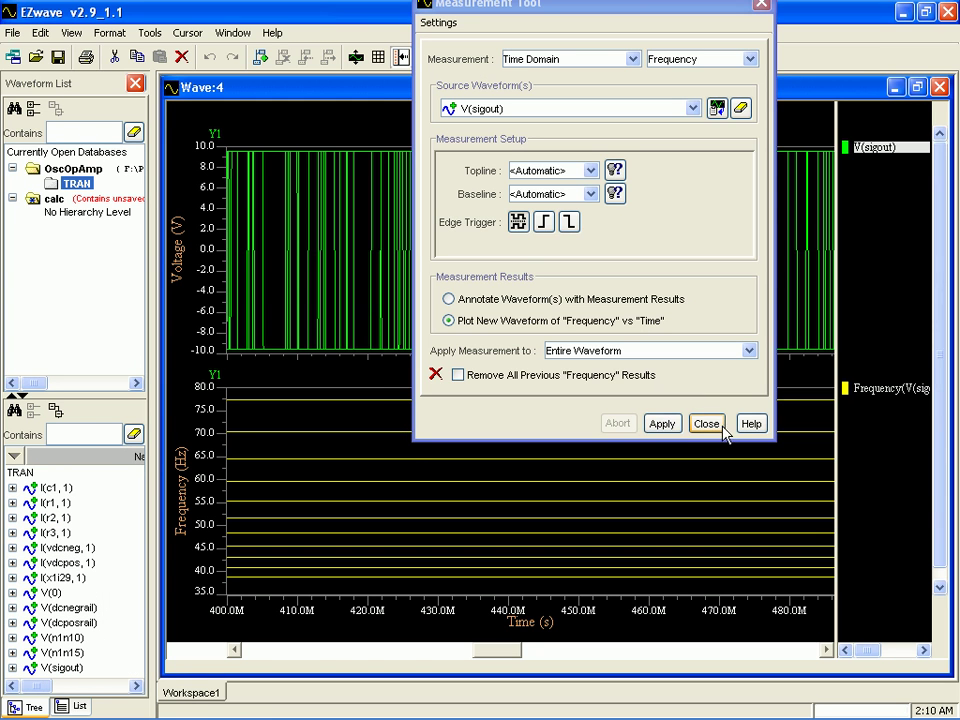
- Close the Measurement Tool, glance at the schematic, then bring the EZwave Wave:4 plots back
left_click(708, 425)
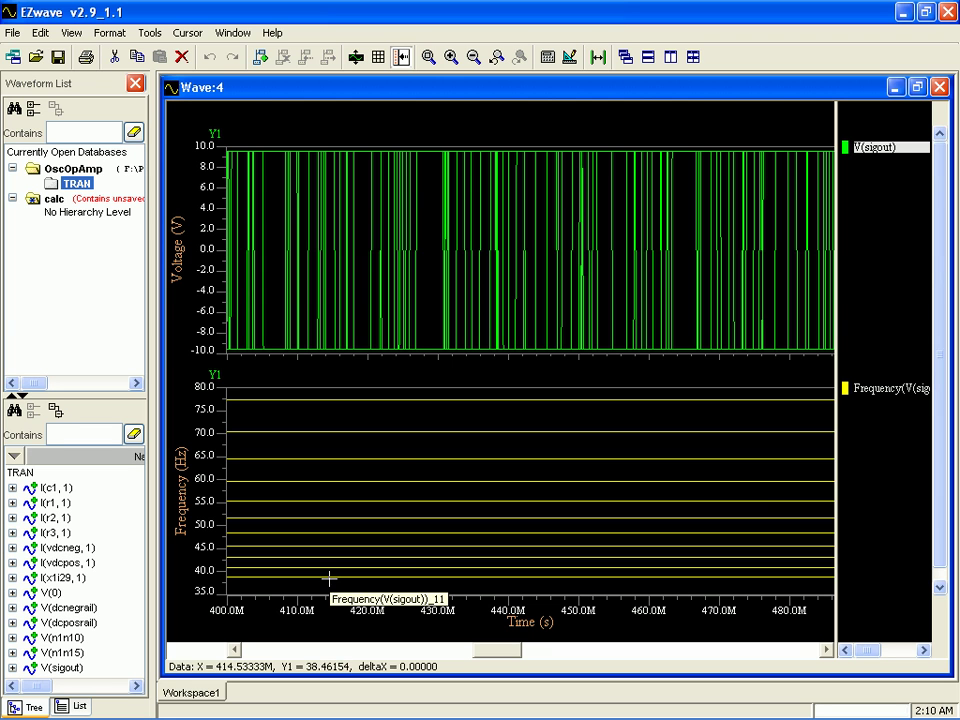
left_click(906, 12)
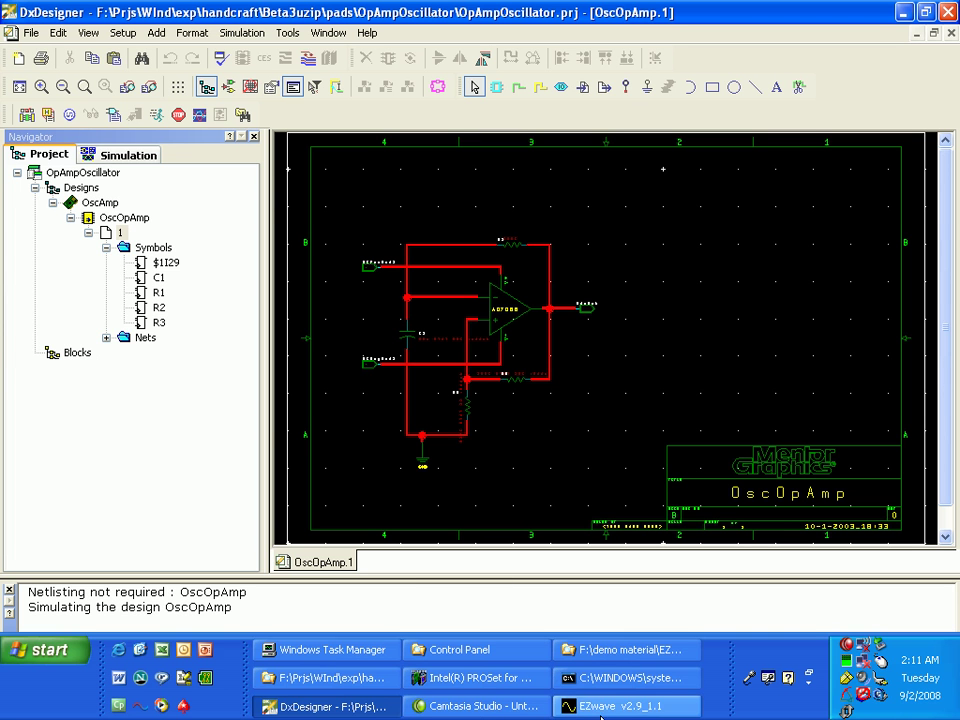
left_click(601, 710)
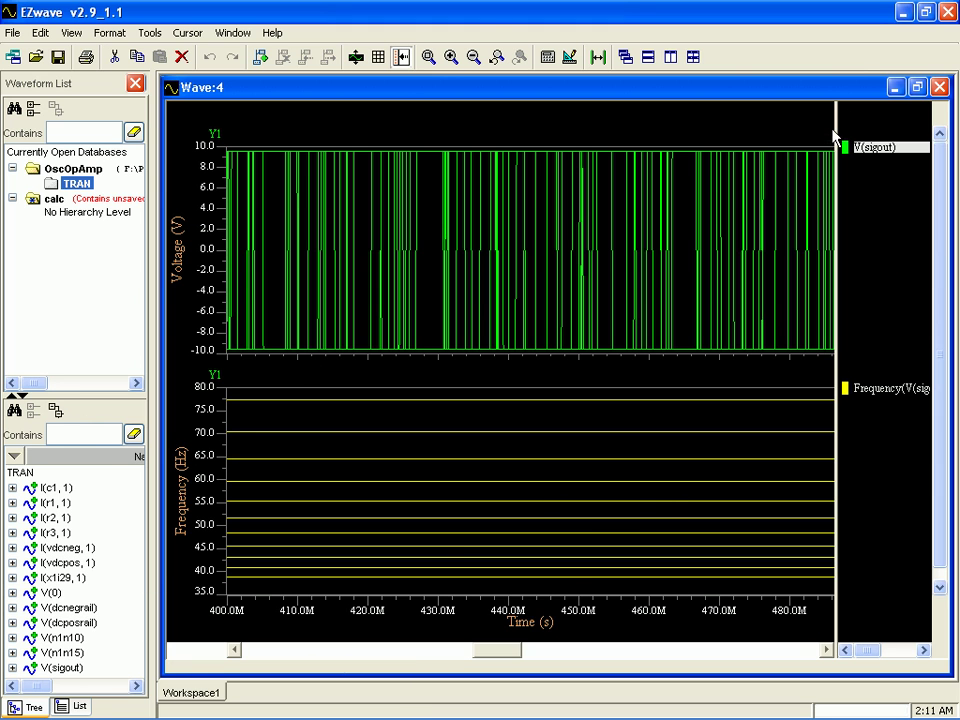
- Minimize Wave:4 and expand V(sigout) in the waveform tree to list its sweep traces
left_click(896, 90)
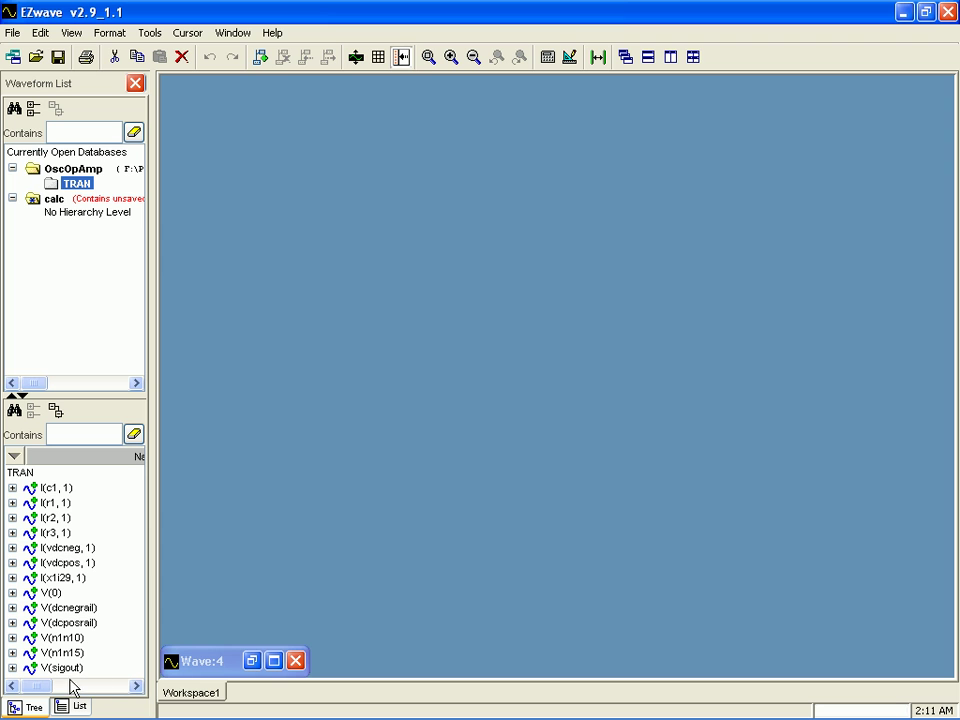
left_click(11, 668)
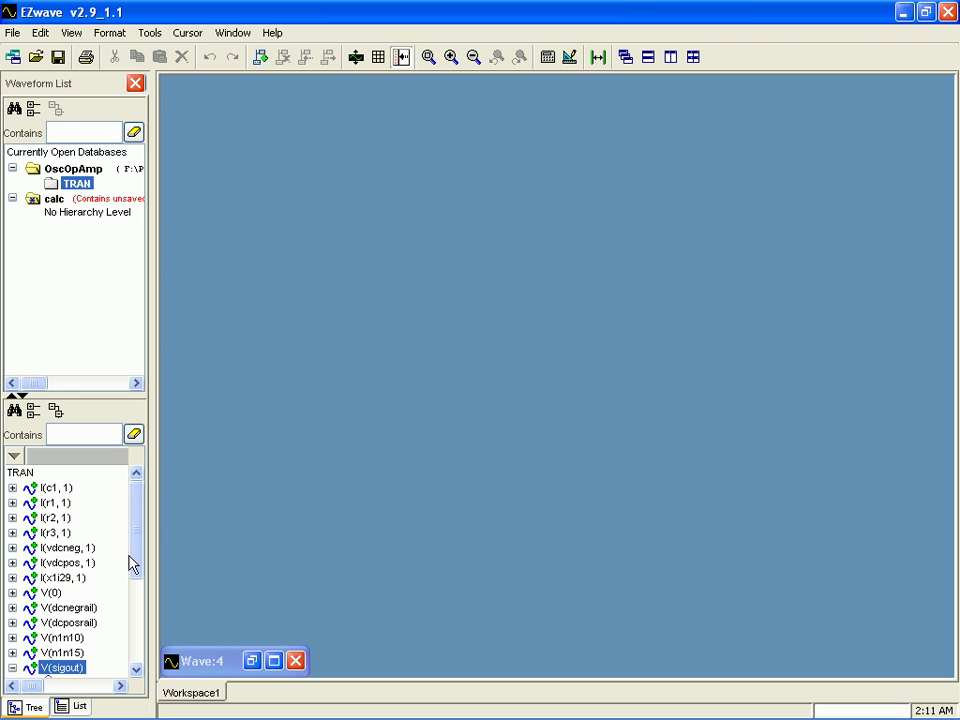
left_click_drag(139, 559, 137, 649)
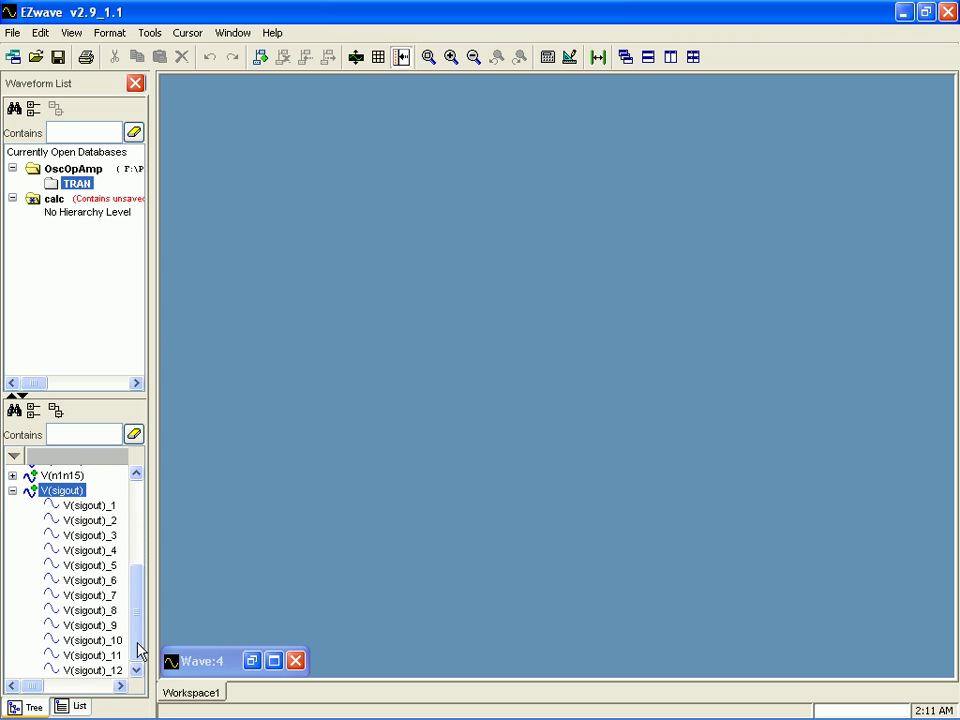
- Add V(sigout)_1, _2, _3, _4, _5, _6 and _7 each as its own plot
double_click(97, 508)
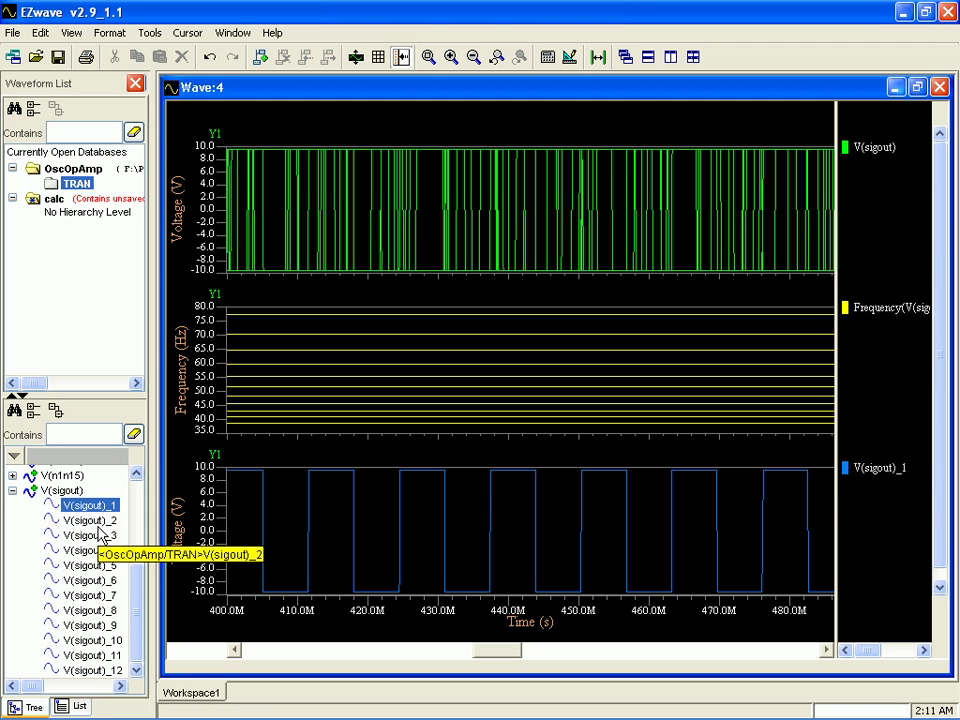
double_click(100, 520)
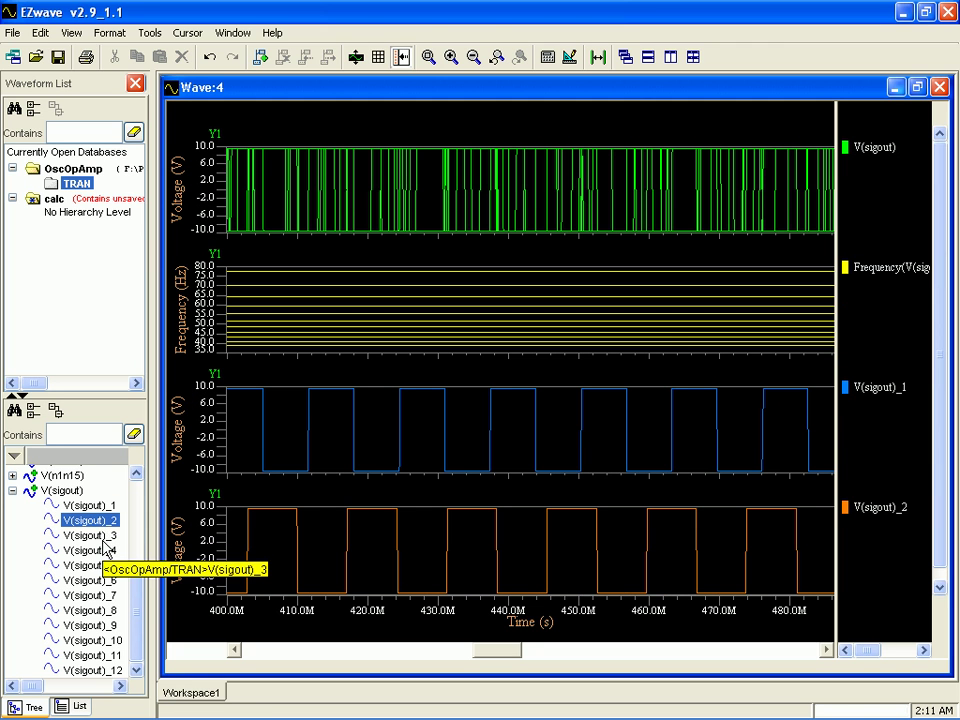
double_click(103, 538)
double_click(95, 551)
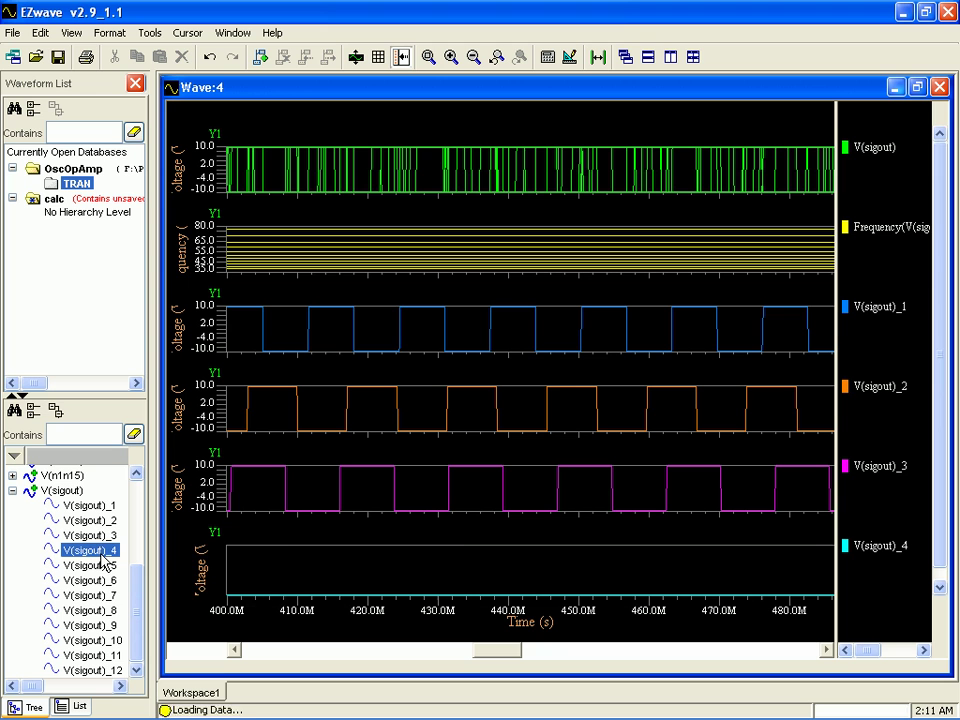
double_click(97, 568)
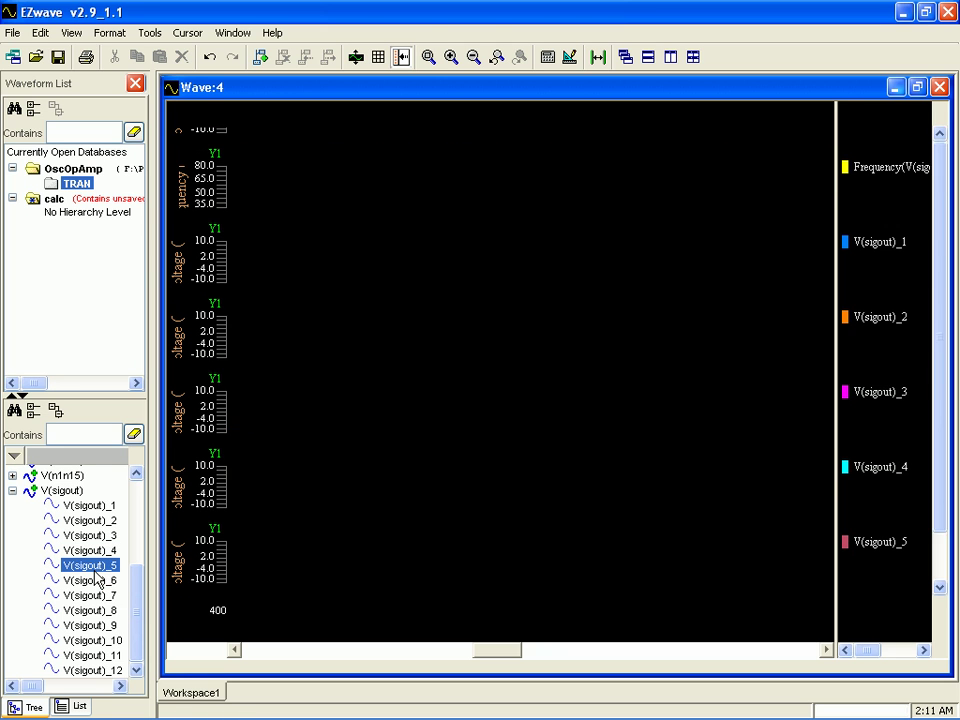
double_click(98, 581)
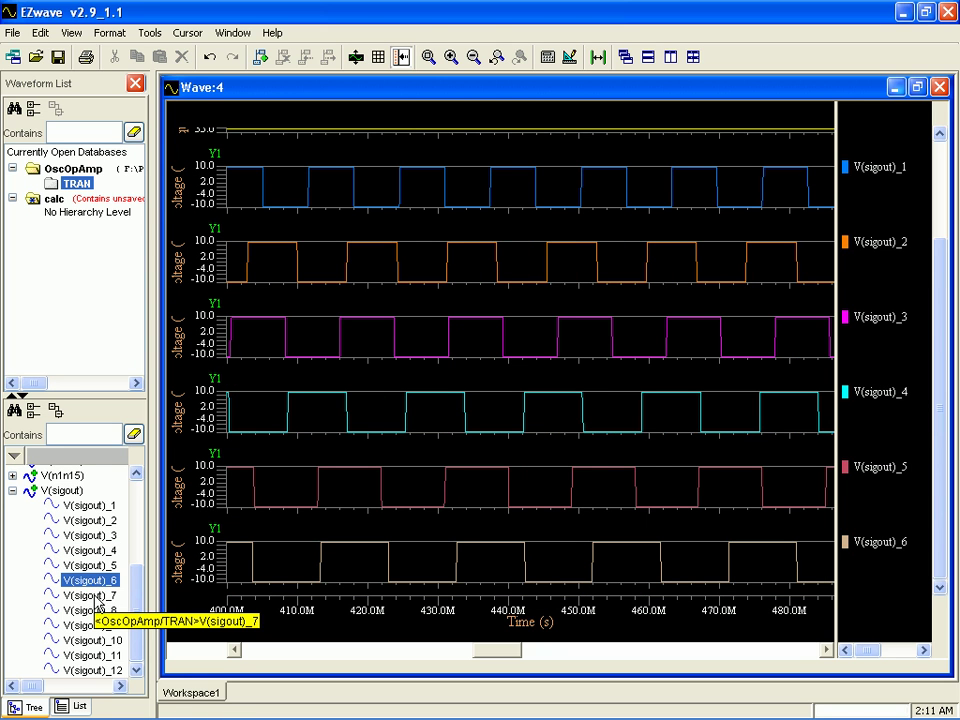
double_click(98, 596)
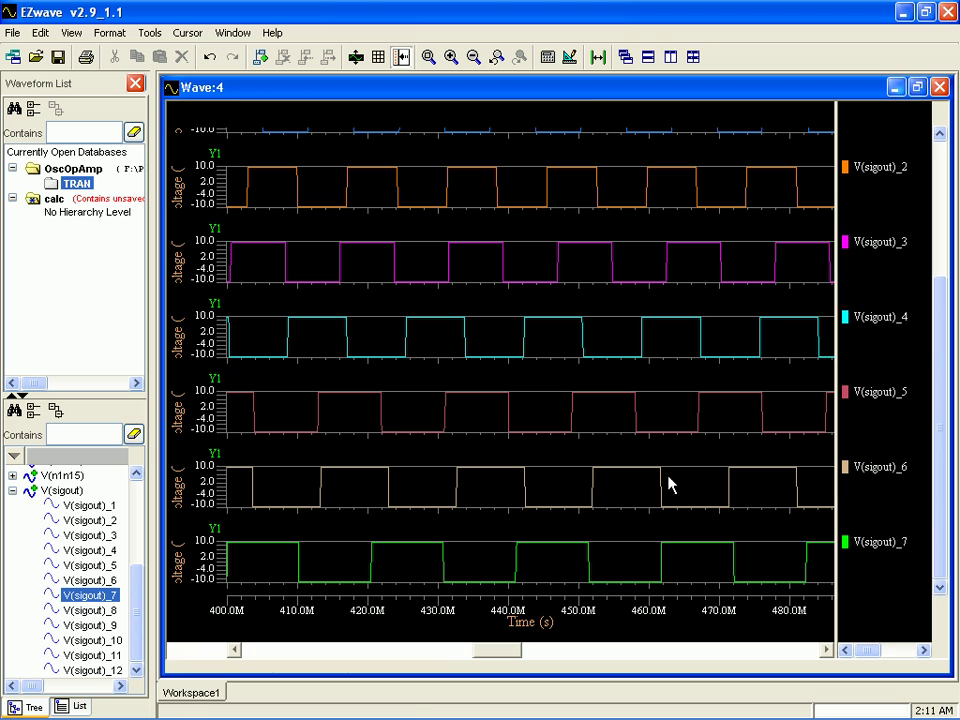
- Measure the Duty Cycle of V(sigout)_7 and plot it as a new waveform, near 500.2m
left_click(570, 58)
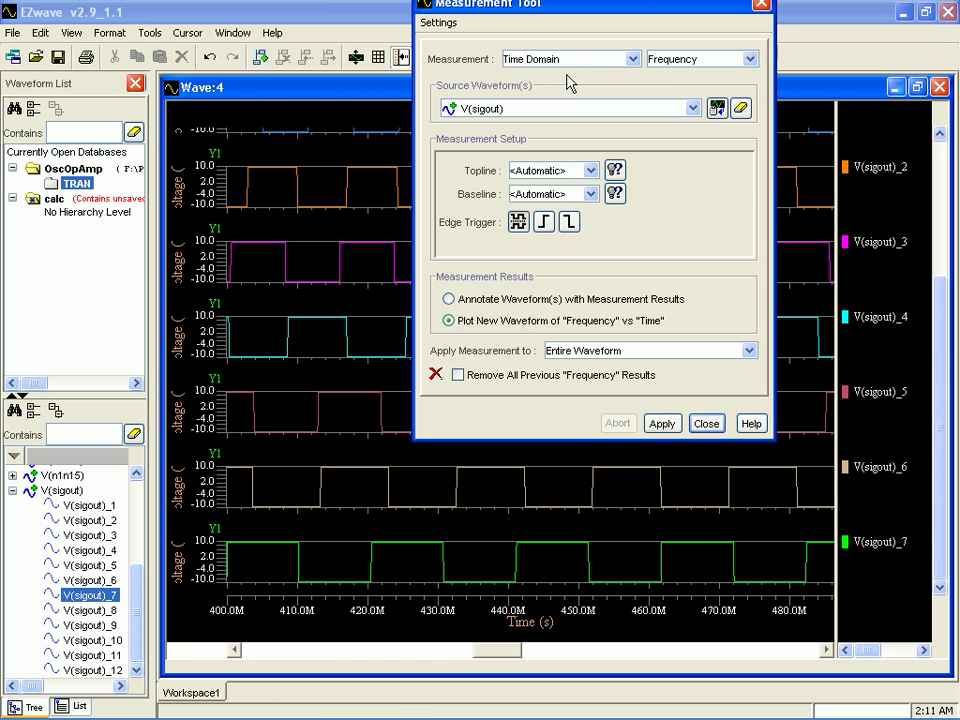
left_click(749, 62)
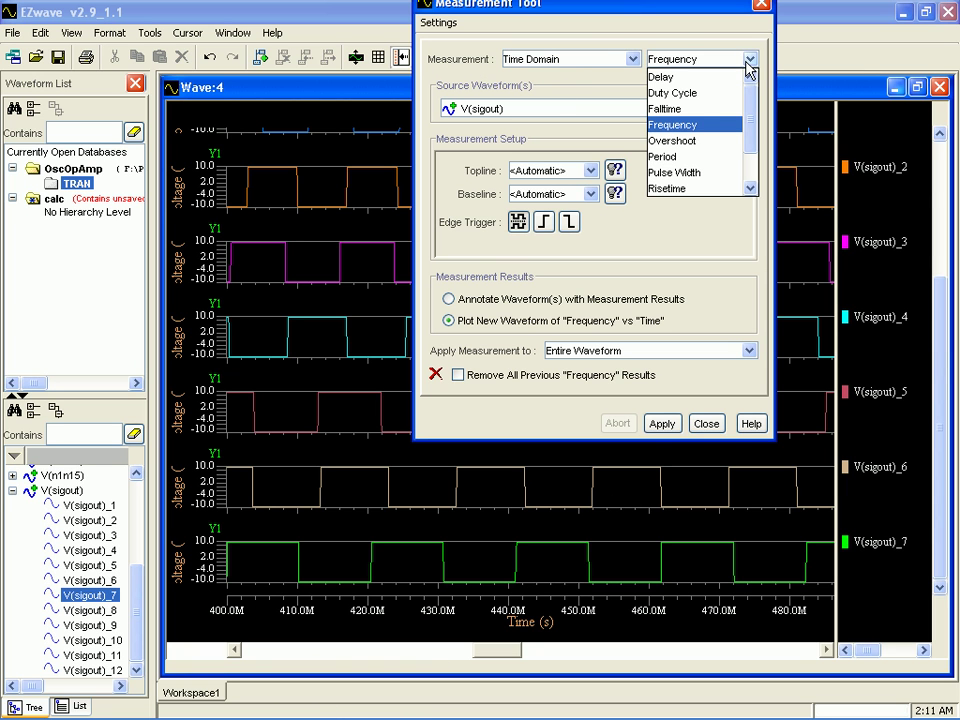
left_click(673, 92)
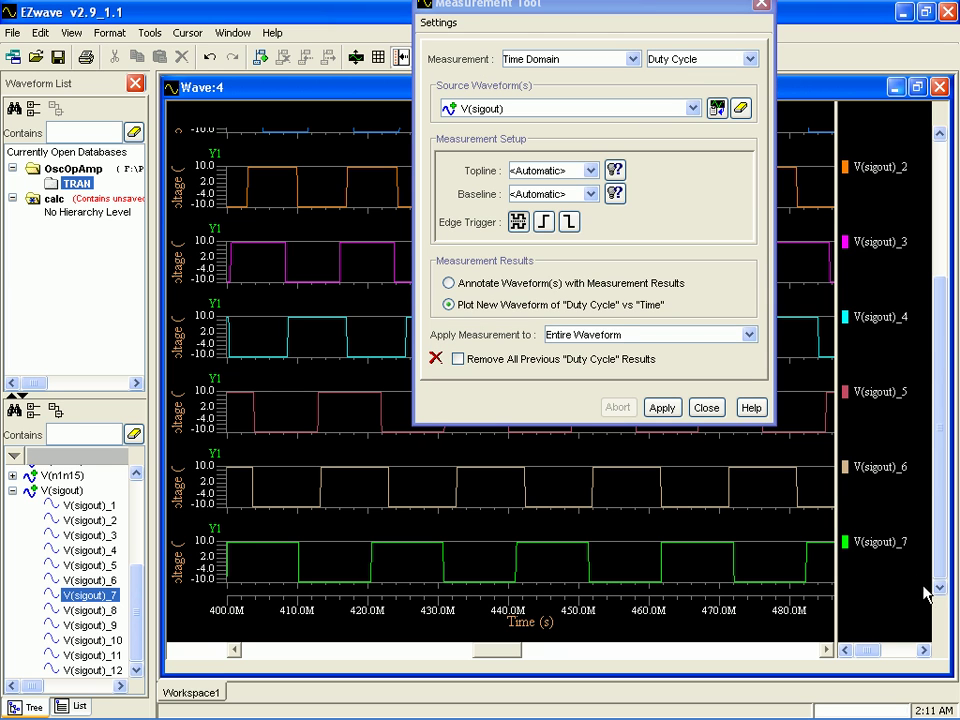
left_click_drag(874, 541, 557, 115)
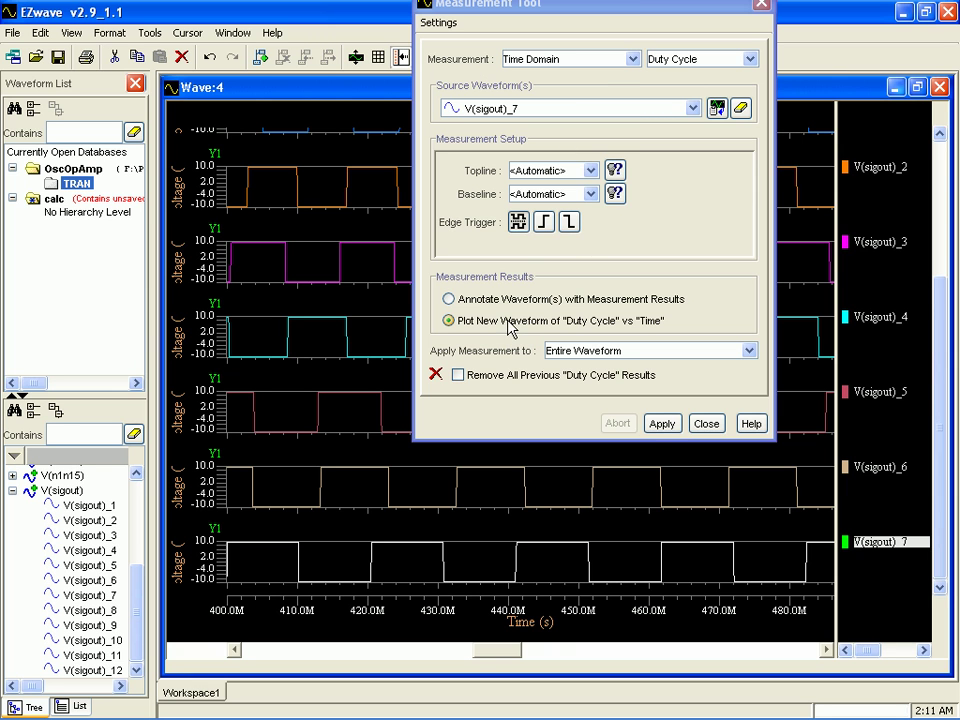
left_click(662, 424)
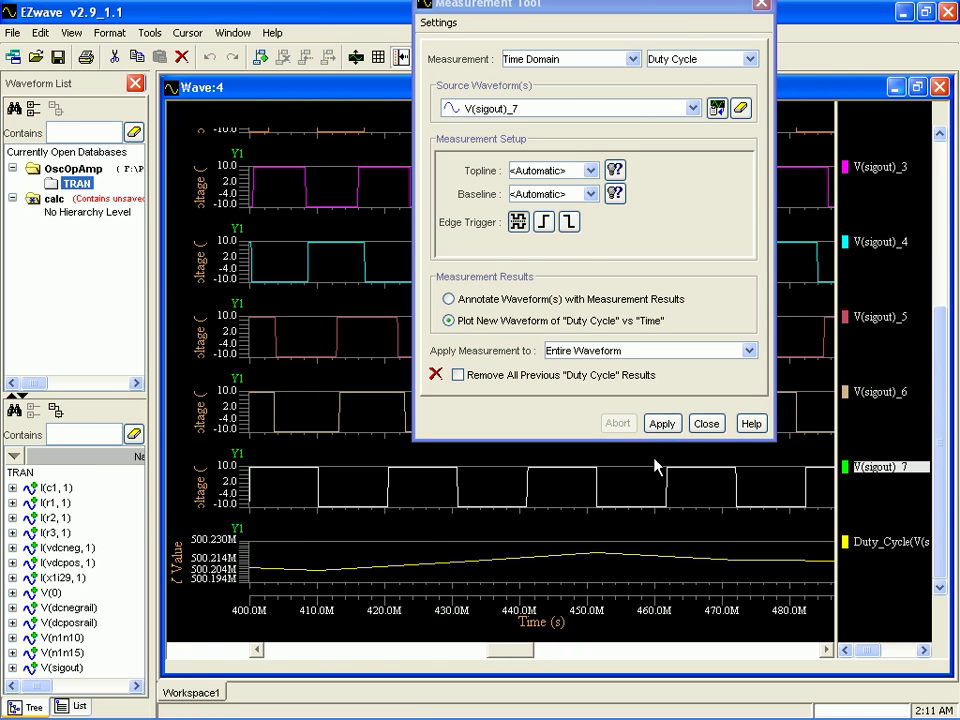
- Close the Measurement Tool and scroll through Wave:4 to review the V(sigout)_1–_7 square-wave plots
left_click(706, 424)
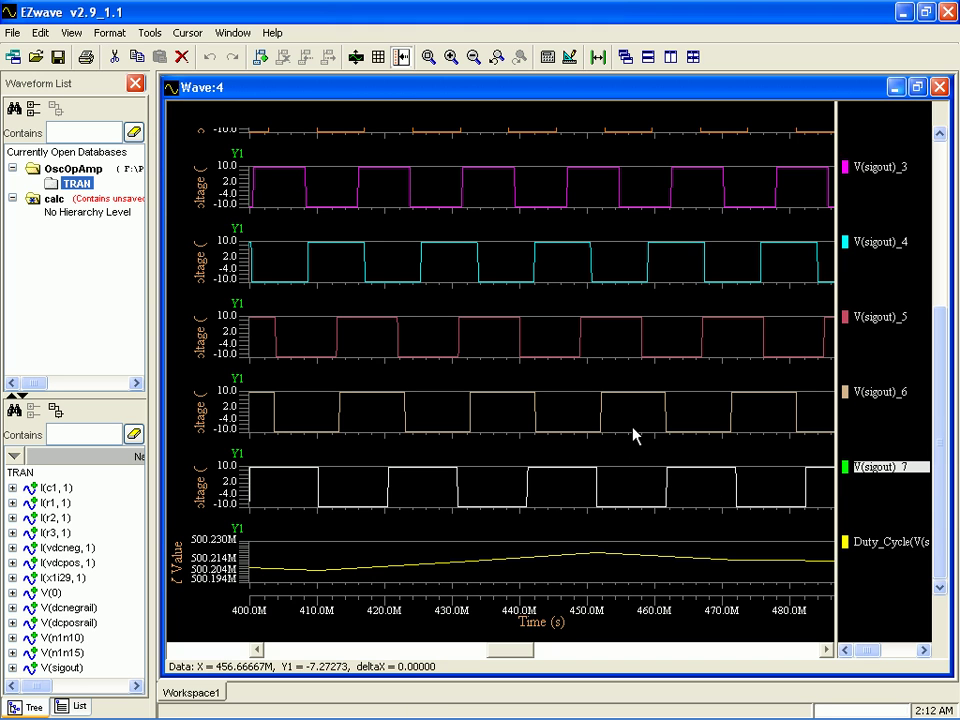
scroll(664, 420, "up", 5)
scroll(667, 428, "left", 3)
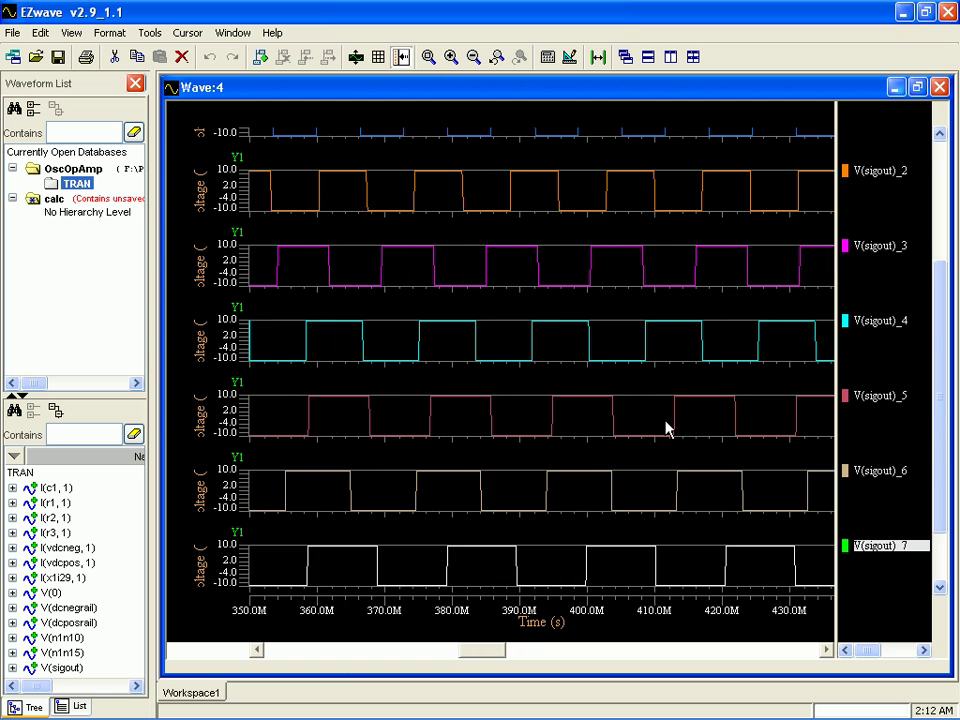
scroll(667, 428, "up", 2)
scroll(667, 428, "left", 10)
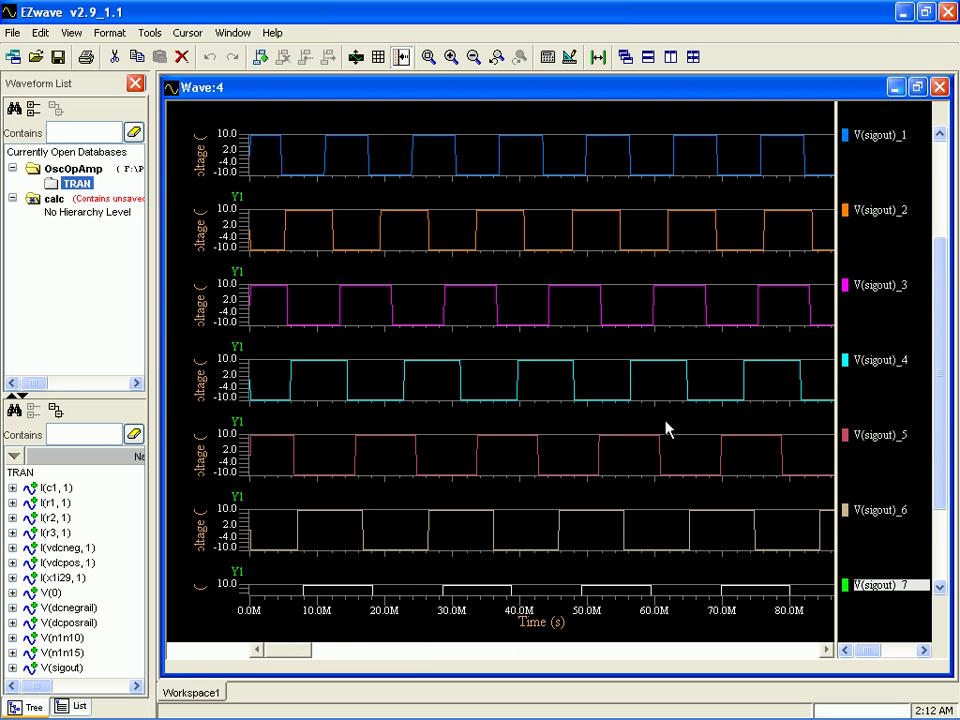
scroll(667, 428, "right", 12)
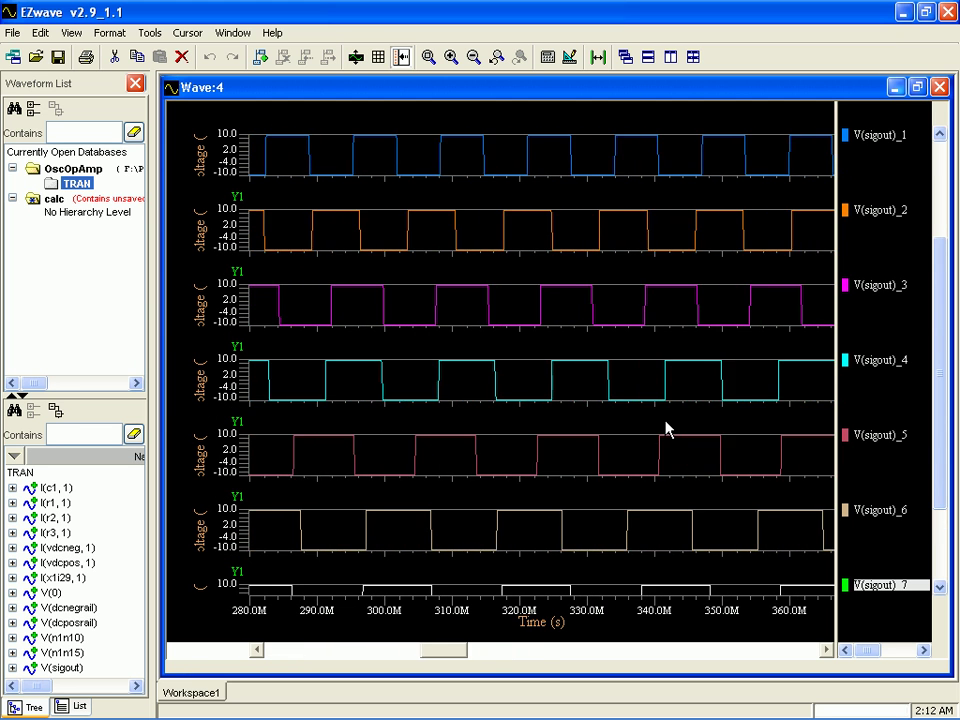
scroll(667, 428, "right", 16)
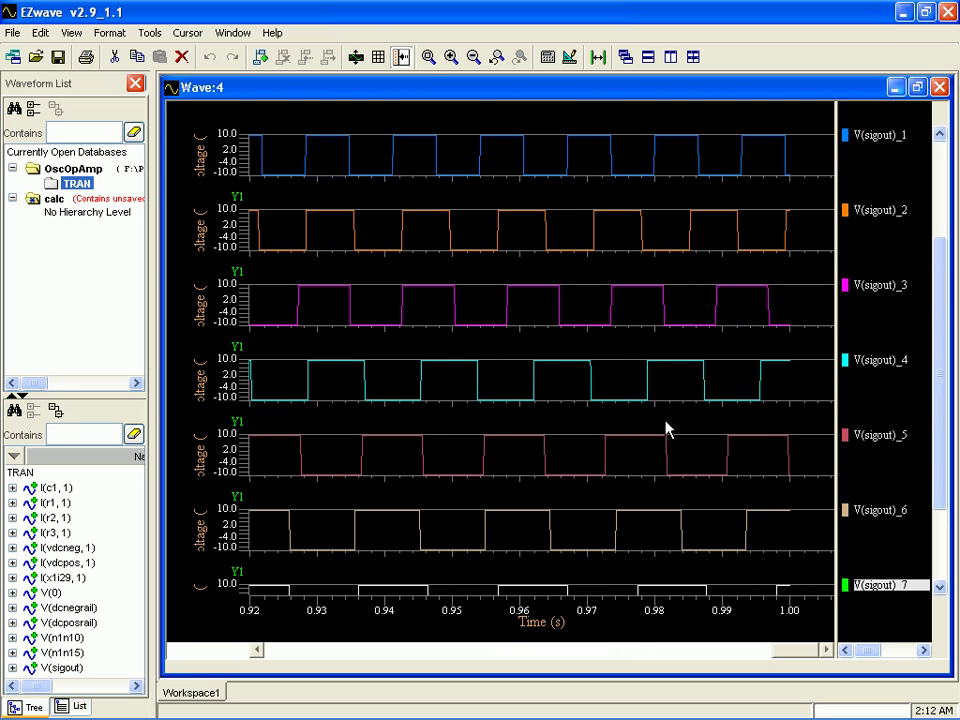
scroll(667, 428, "left", 14)
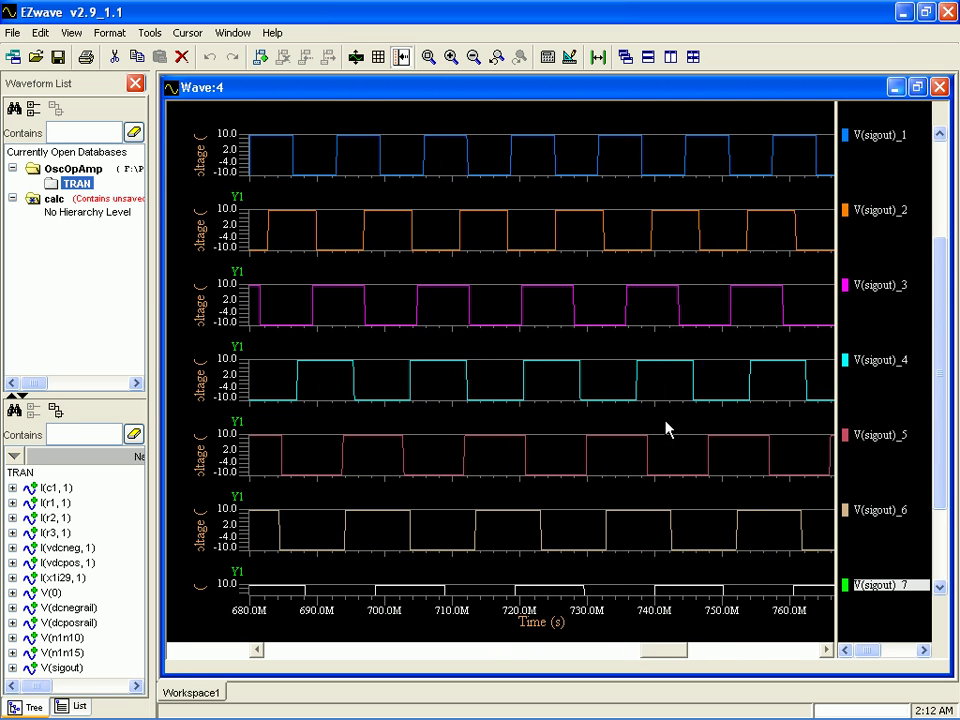
scroll(667, 428, "left", 5)
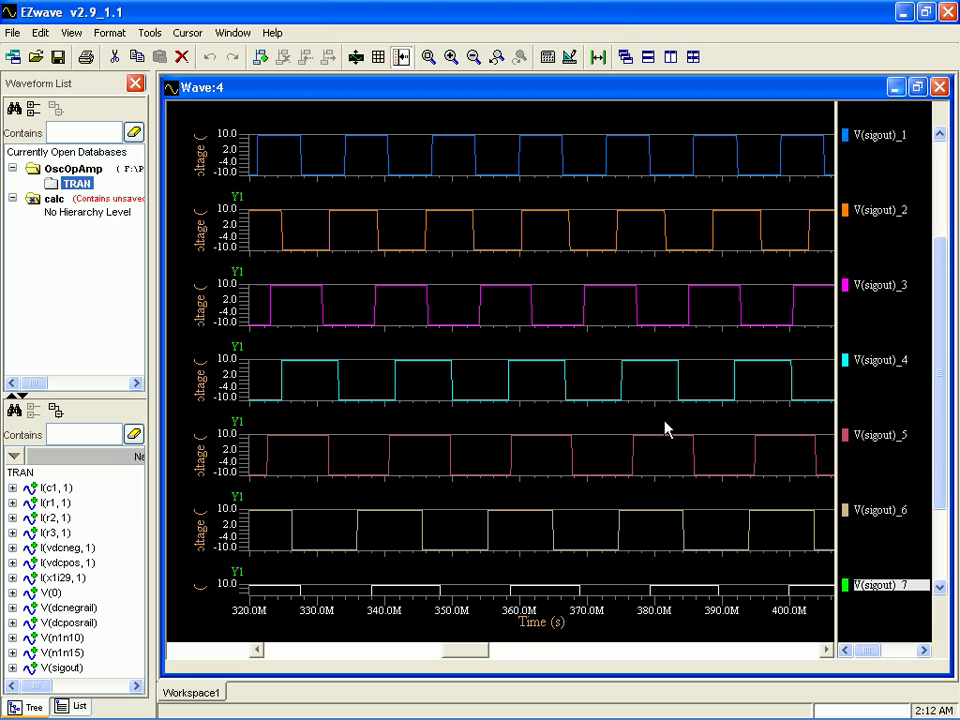